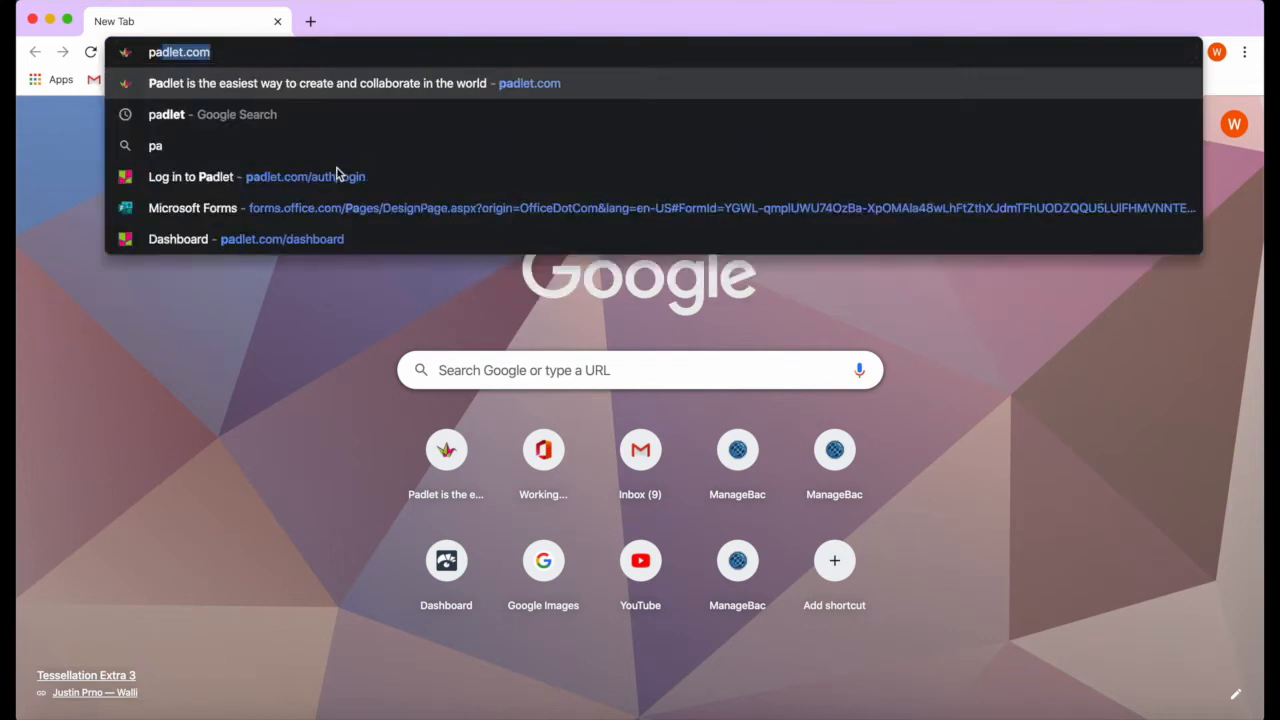
# - Load padlet.com so the dashboard shows the Bookmarks padlet under Recents
pyautogui.press('Return')
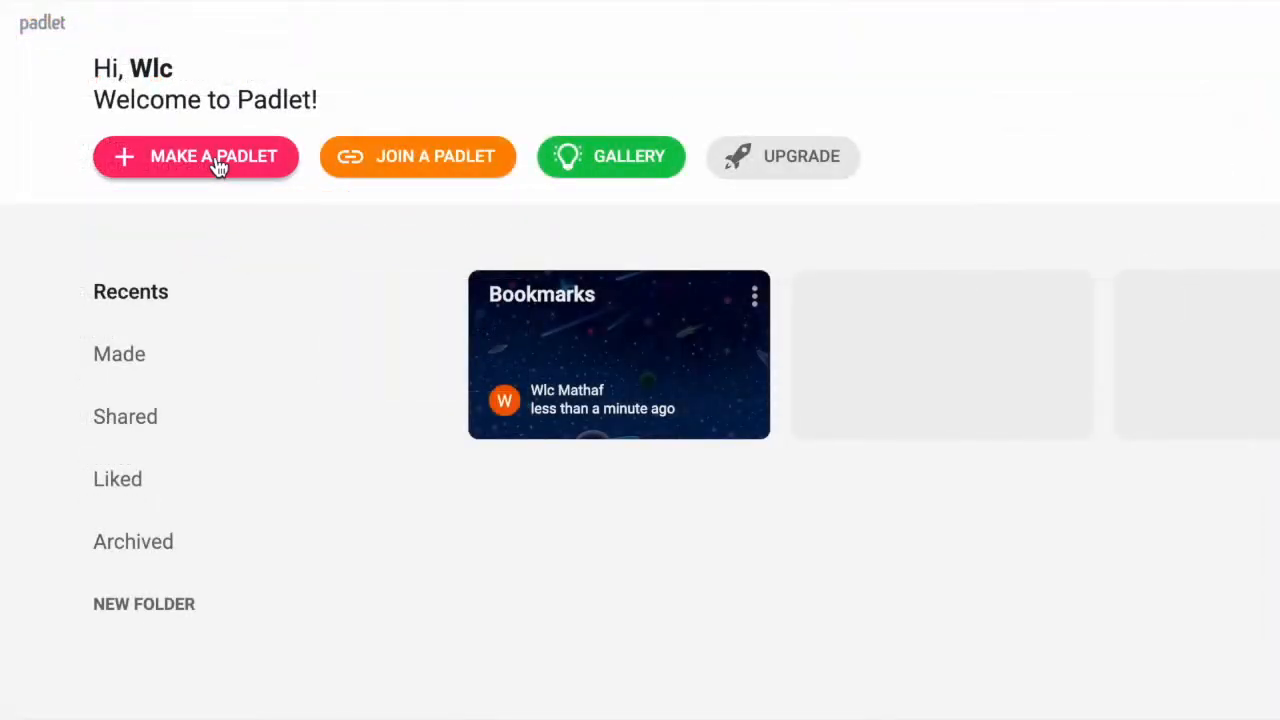
pyautogui.click(443, 158)
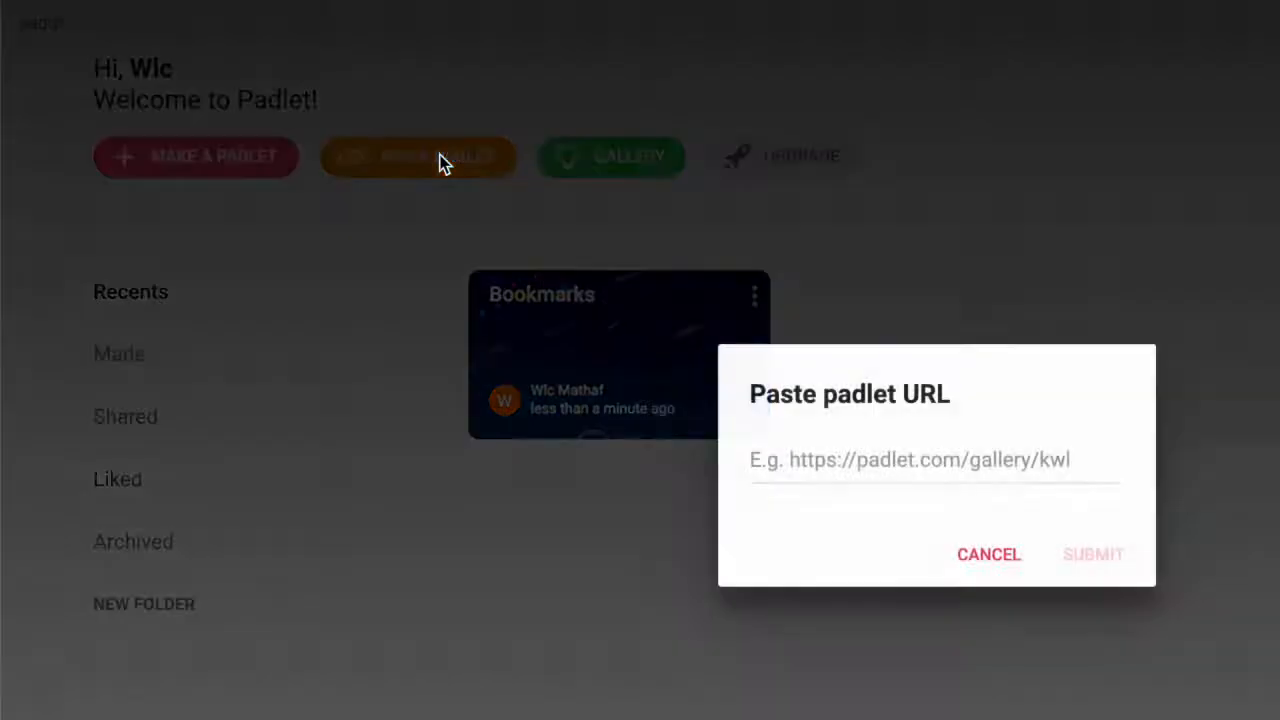
pyautogui.click(988, 556)
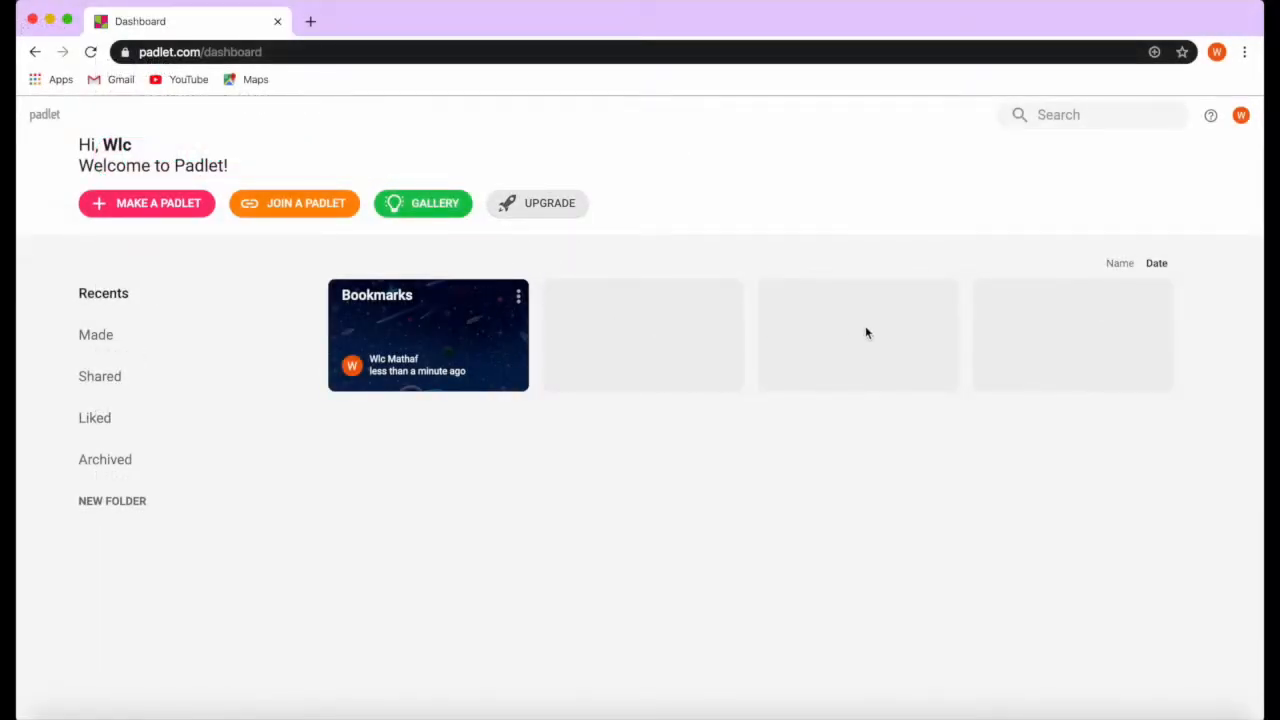
pyautogui.click(1241, 115)
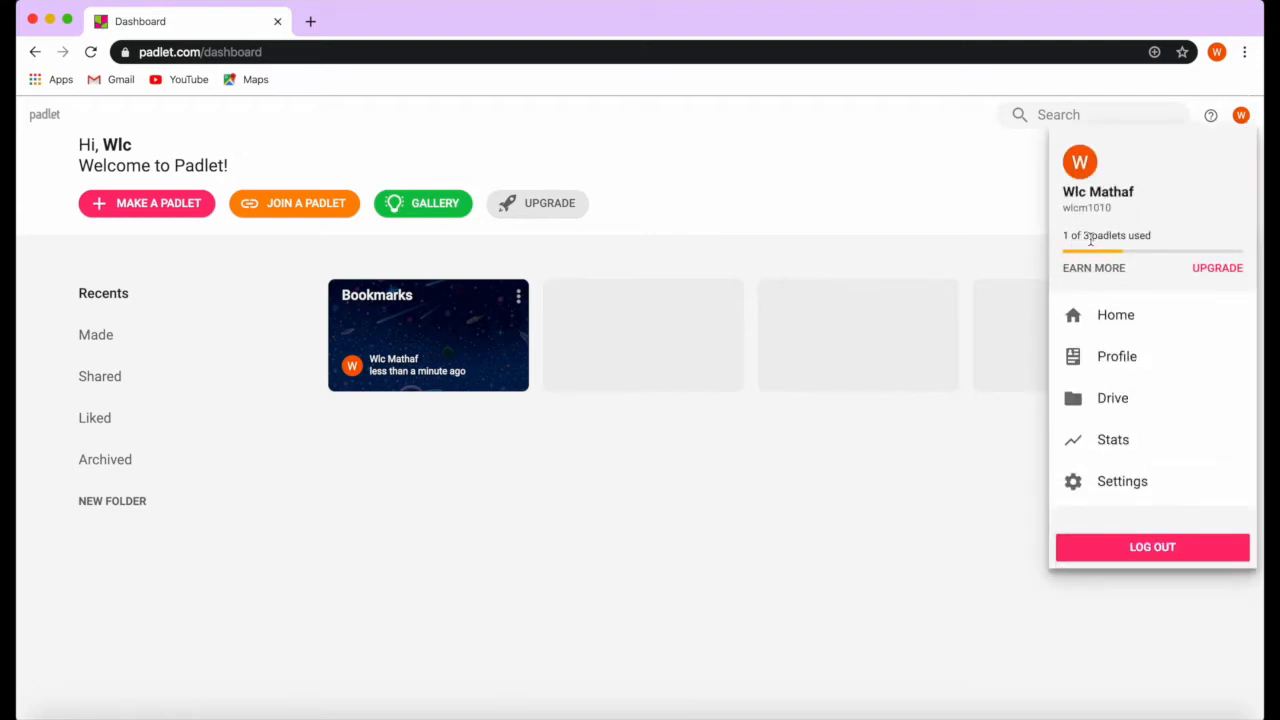
pyautogui.click(720, 252)
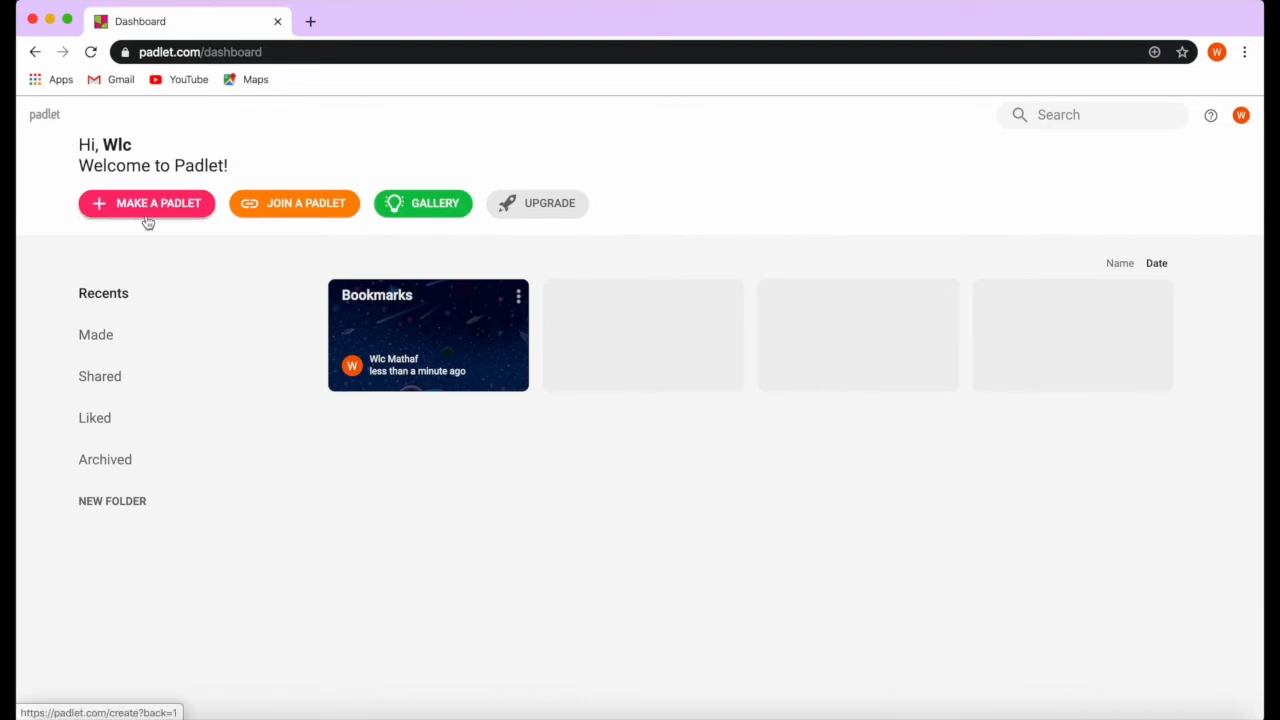
pyautogui.click(148, 203)
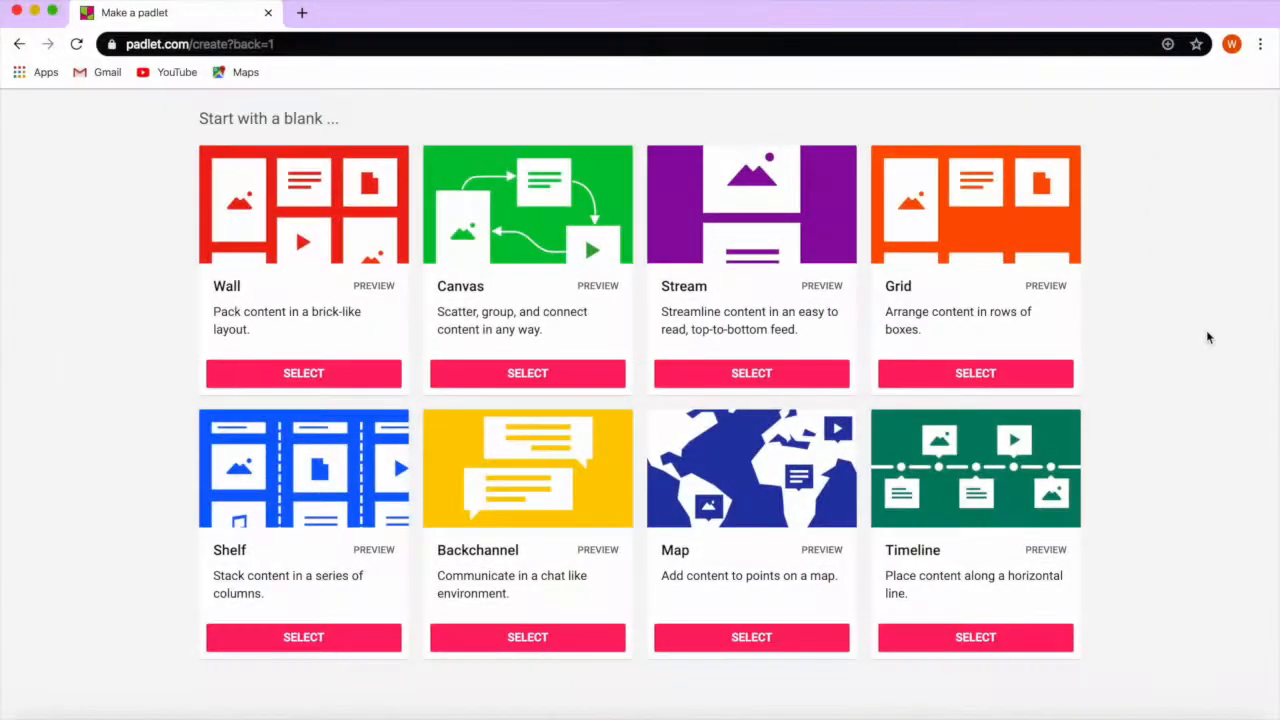